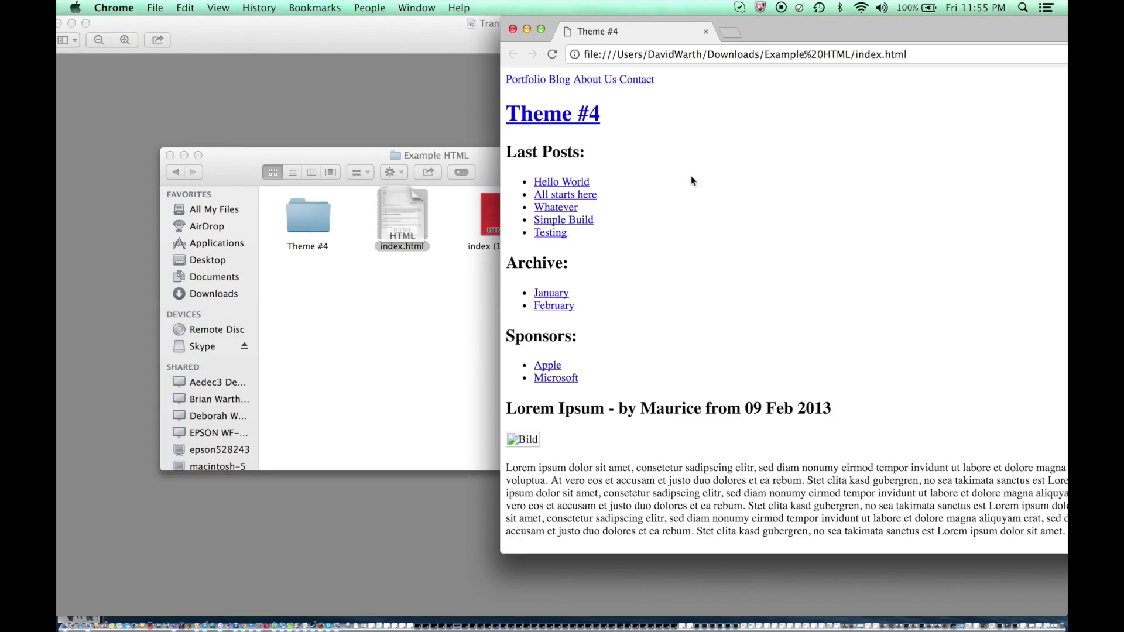
# Step: Open index (1).html in Chrome and scroll through the Top 5 Online Cash Generators article
pyautogui.click(430, 266)
pyautogui.click(499, 222)
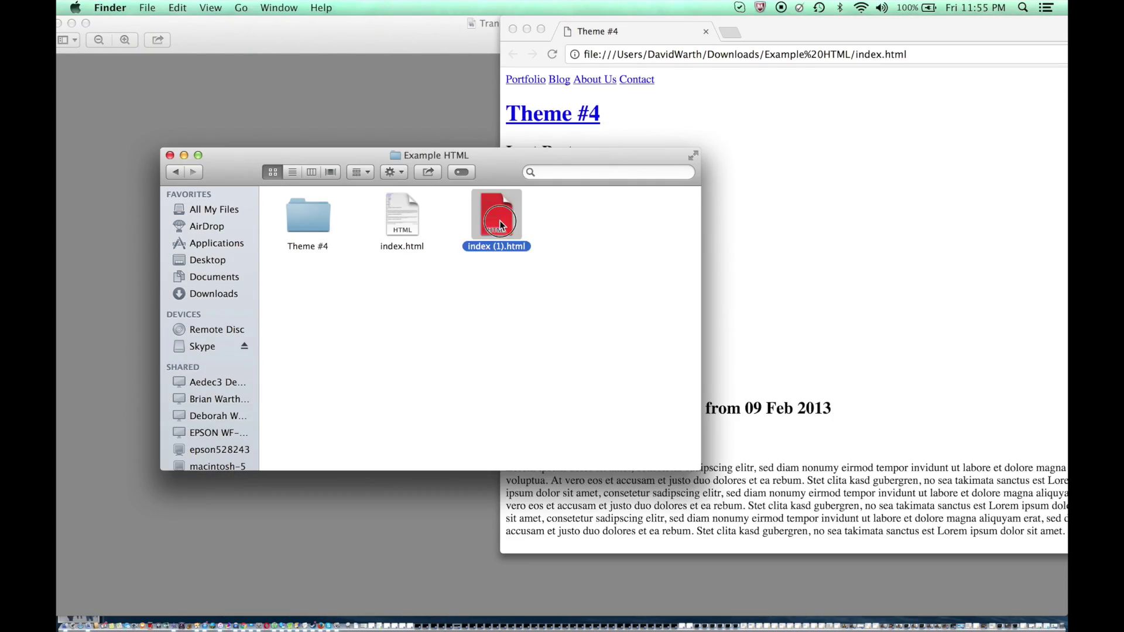
pyautogui.doubleClick(499, 222)
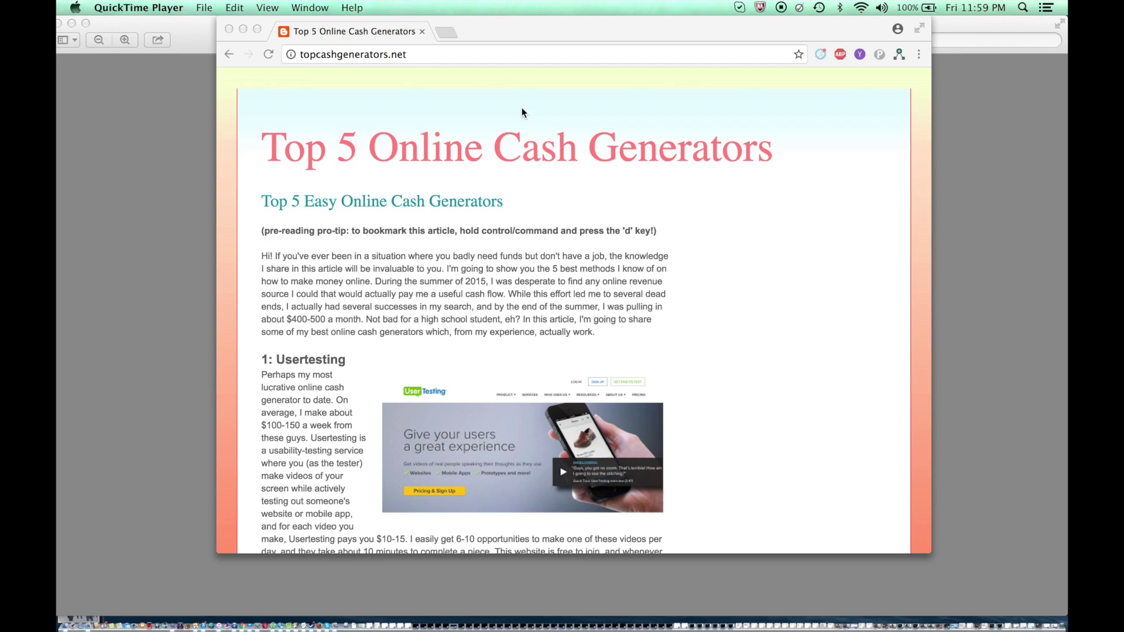
pyautogui.scroll(-10, 522, 107)
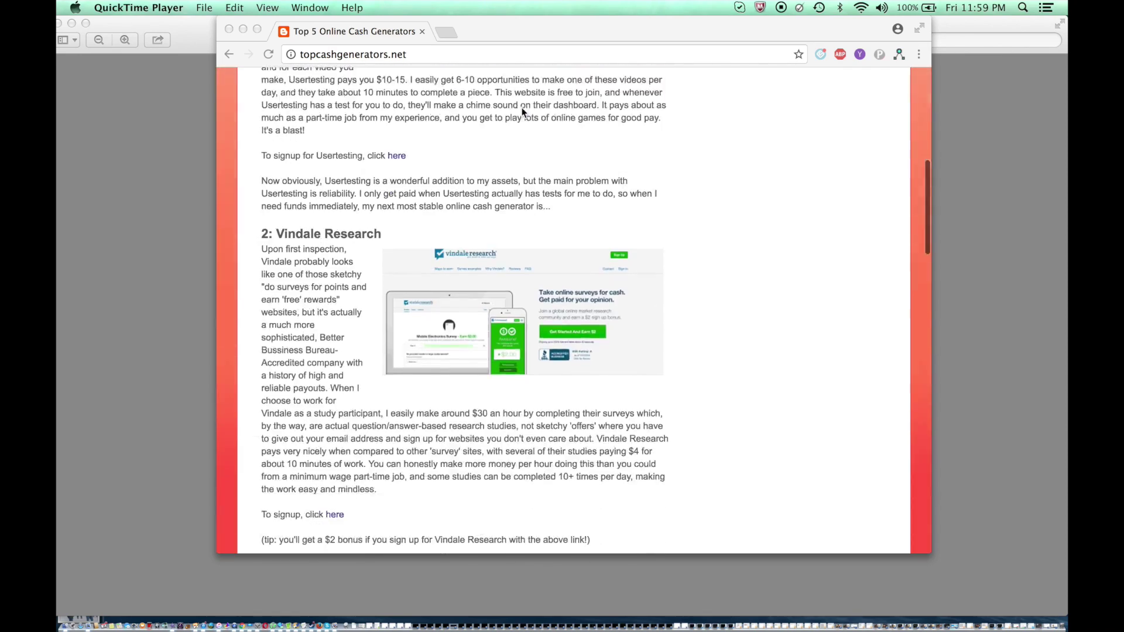
pyautogui.scroll(-20, 522, 107)
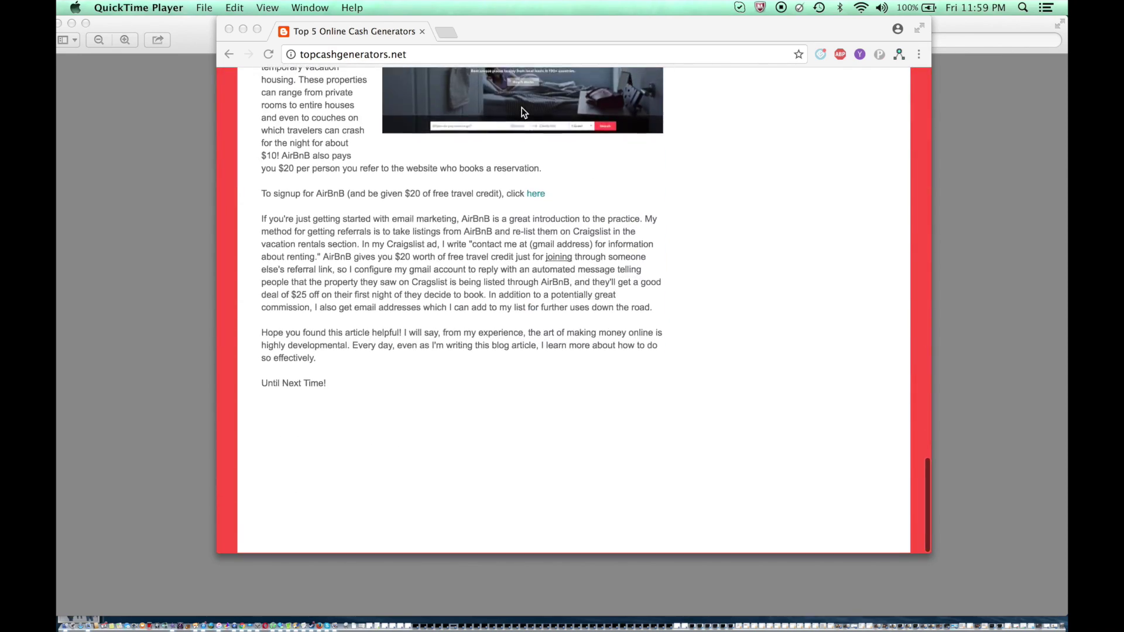
pyautogui.scroll(20, 523, 110)
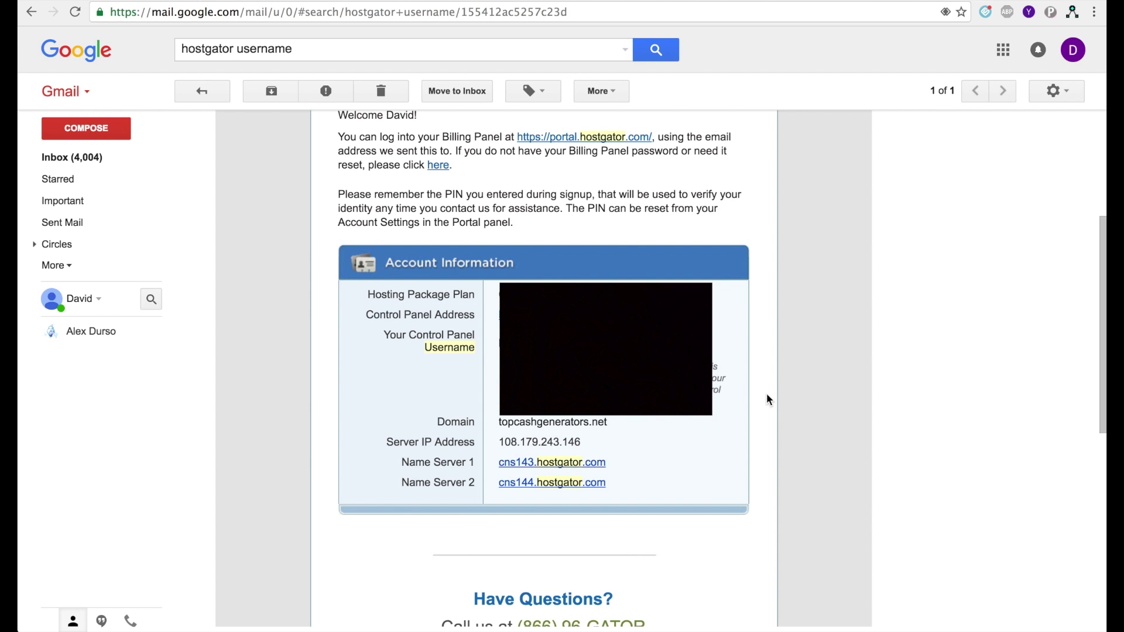
pyautogui.scroll(-2, 768, 400)
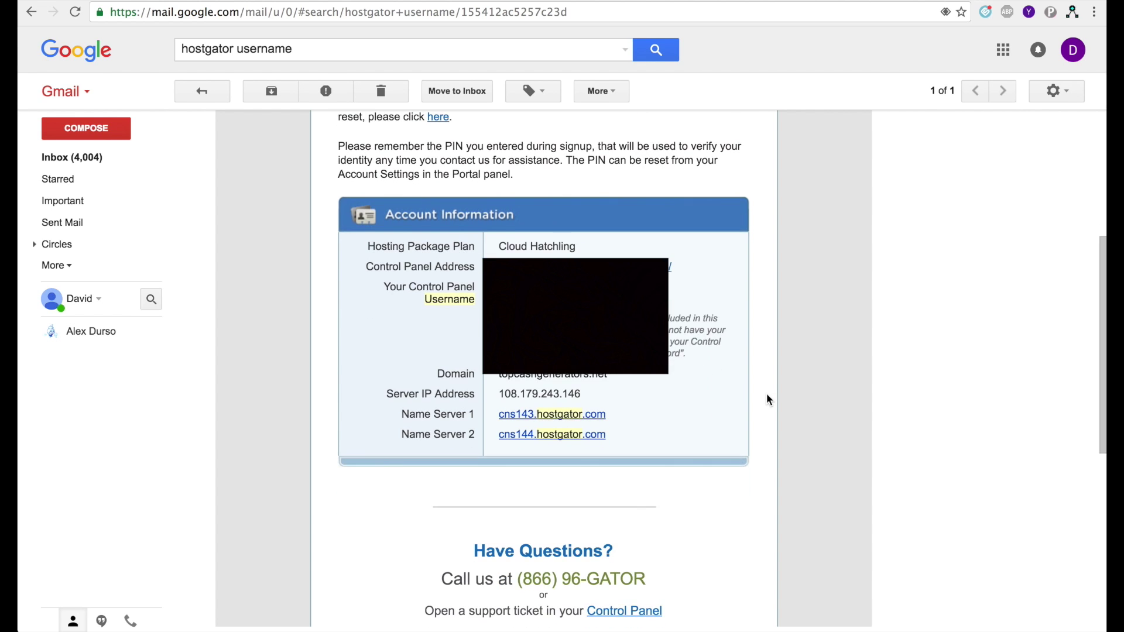
pyautogui.scroll(3, 727, 461)
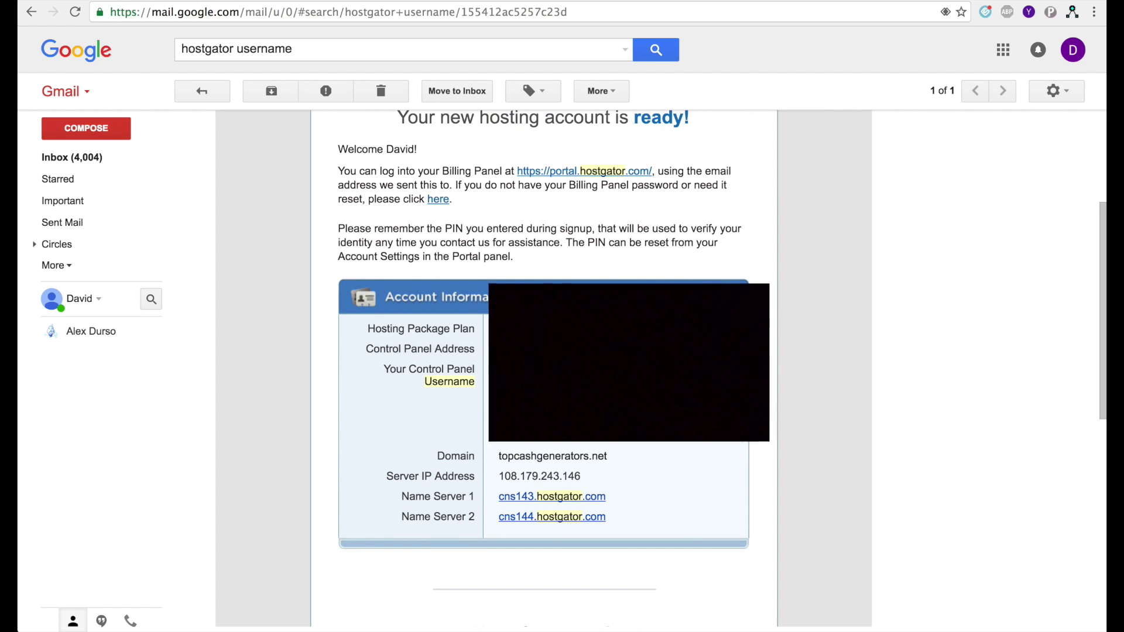
# Step: Log in to HostGator cPanel through the email's Control Panel link and open File Manager
pyautogui.click(510, 349)
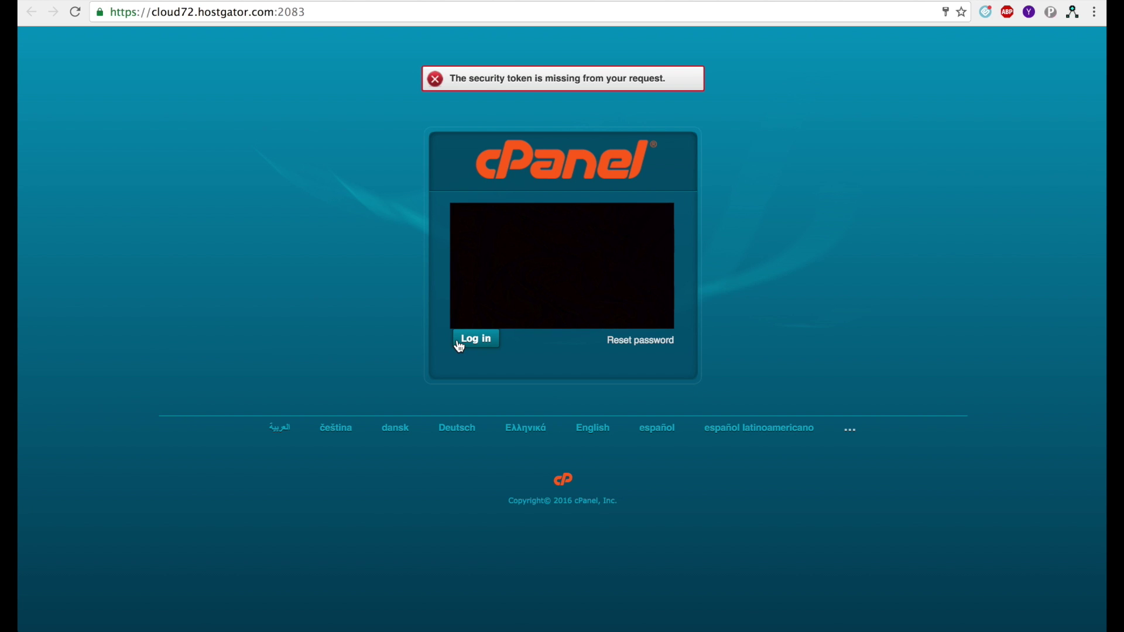
pyautogui.click(460, 346)
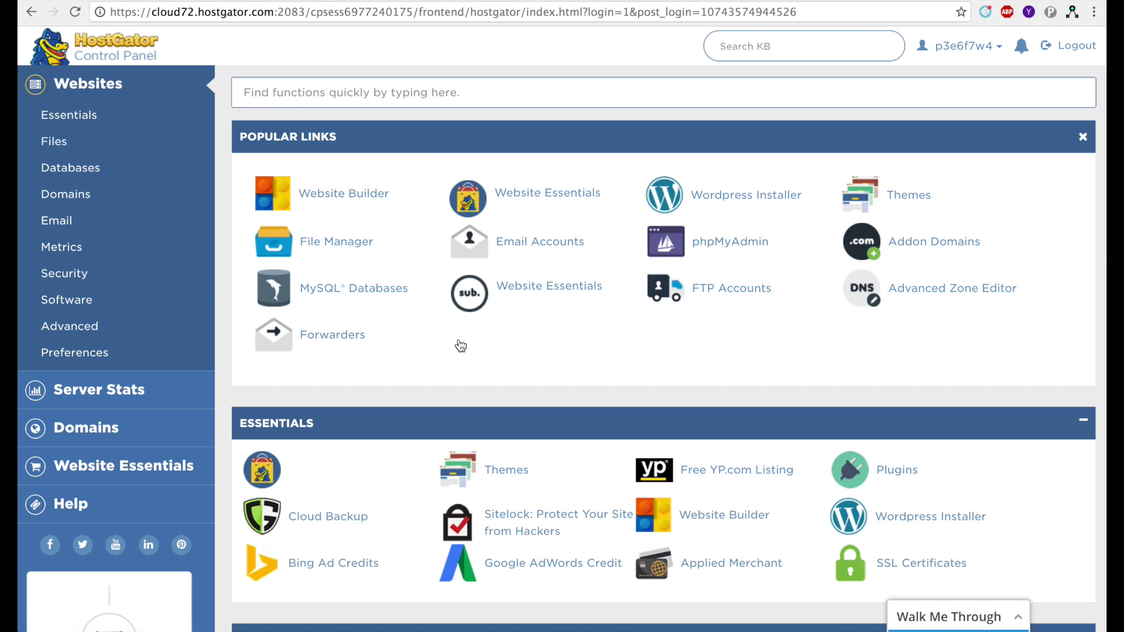
pyautogui.click(326, 246)
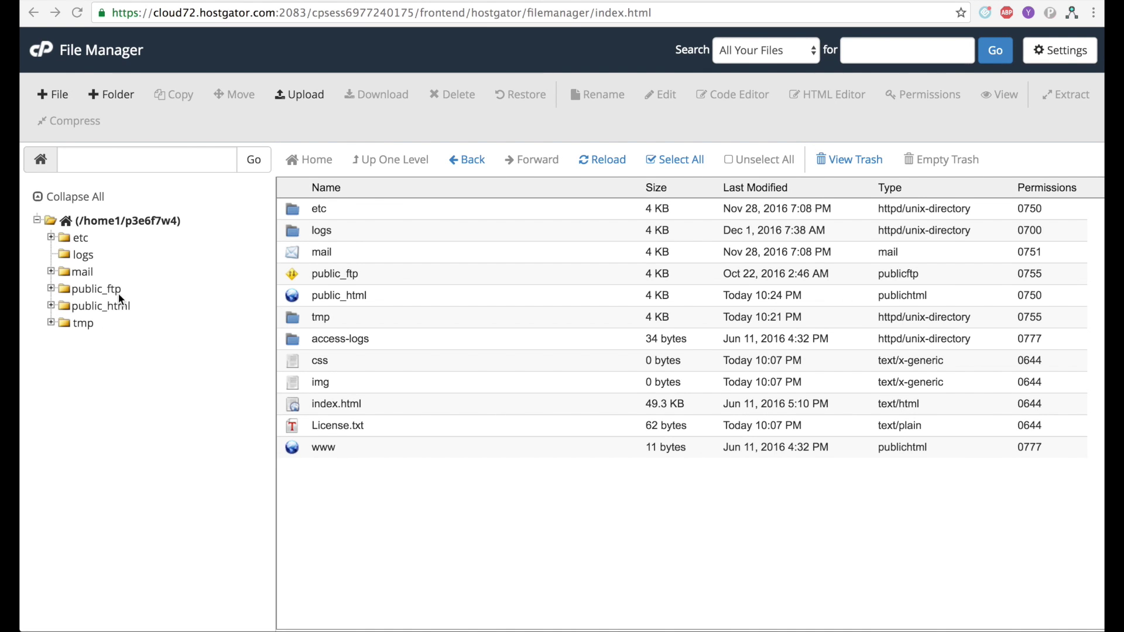
# Step: Open public_html in the folder tree and rename its index.html to index1.html
pyautogui.click(62, 311)
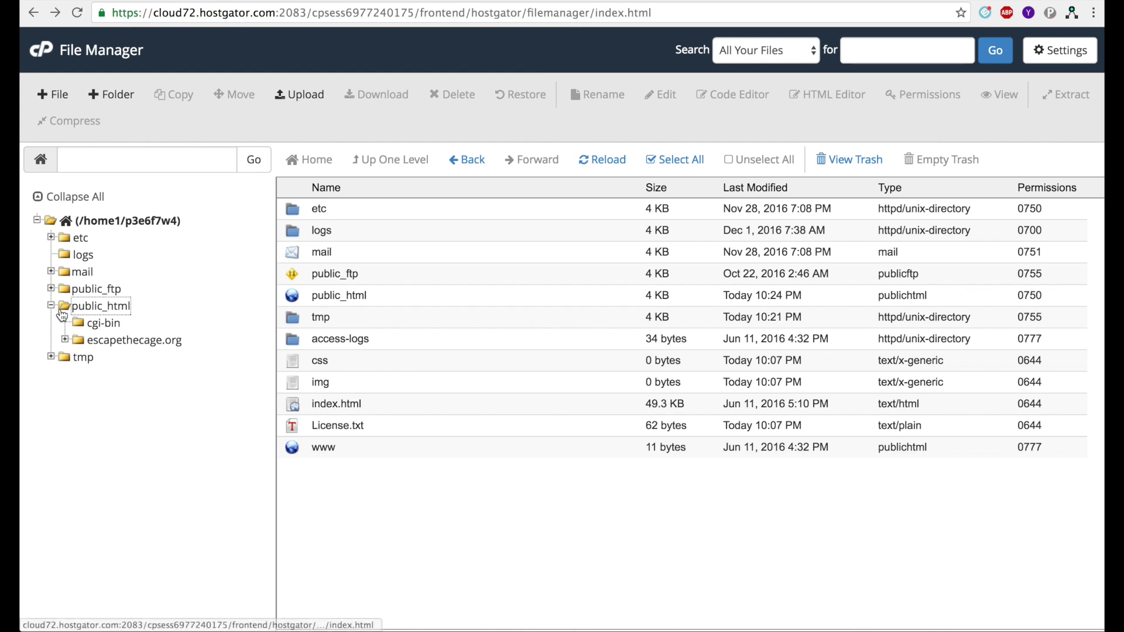
pyautogui.click(108, 306)
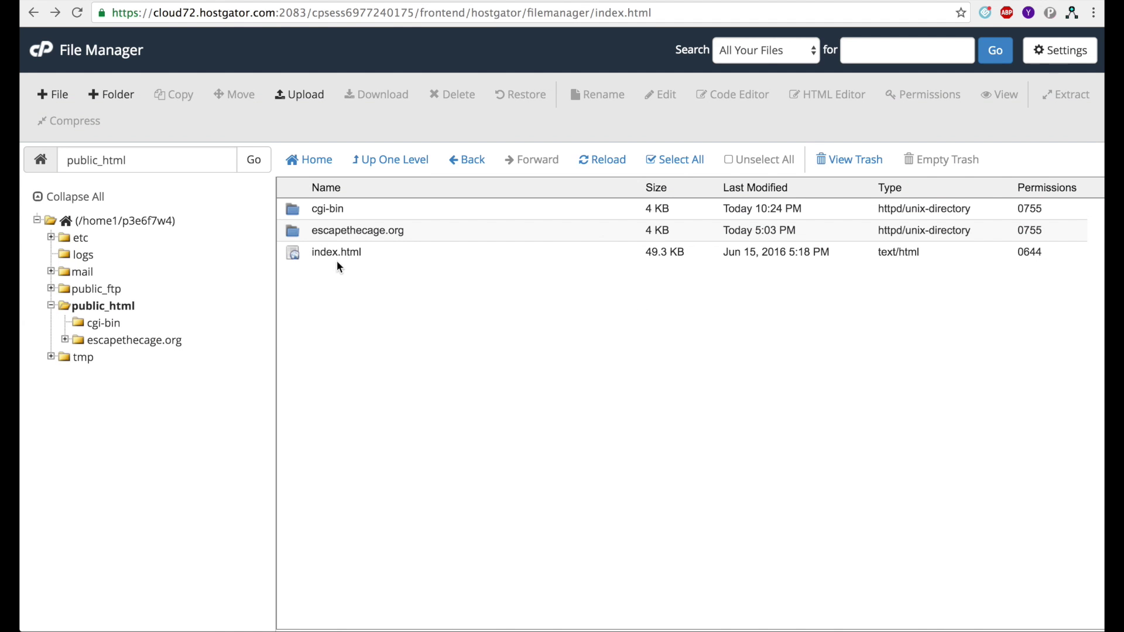
pyautogui.click(335, 252)
pyautogui.click(339, 254)
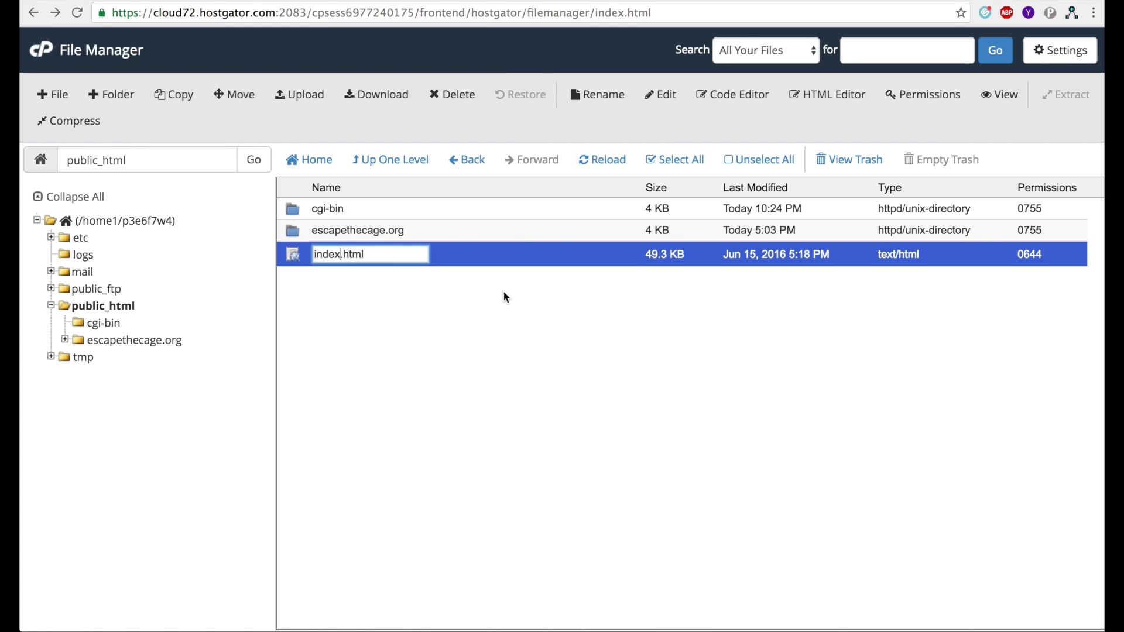
pyautogui.write('1')
pyautogui.press('Return')
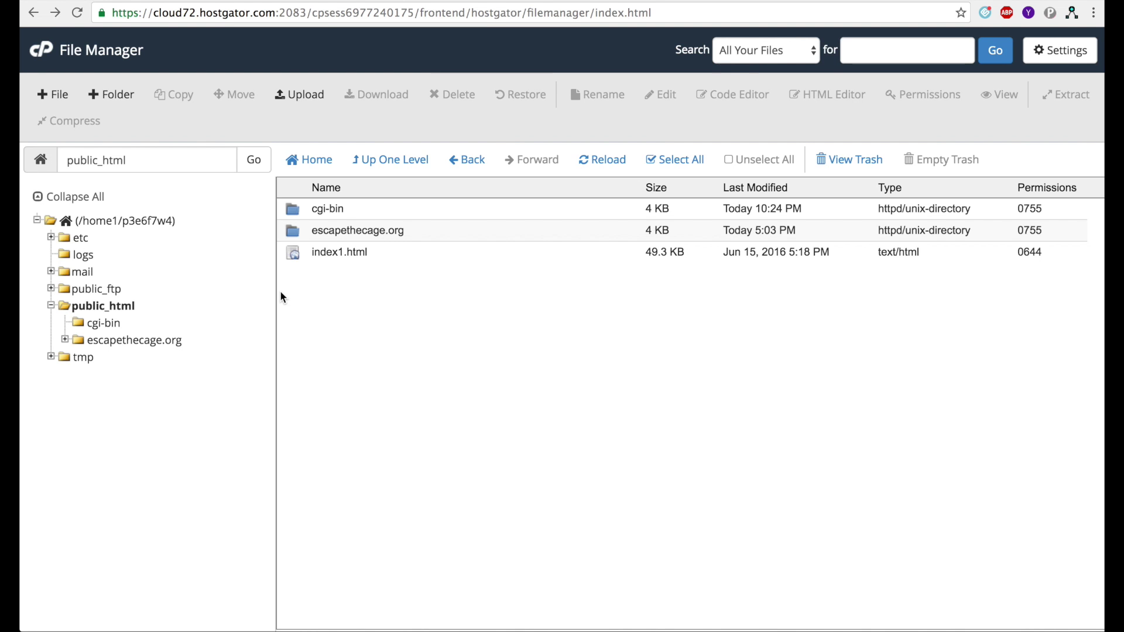
pyautogui.click(45, 629)
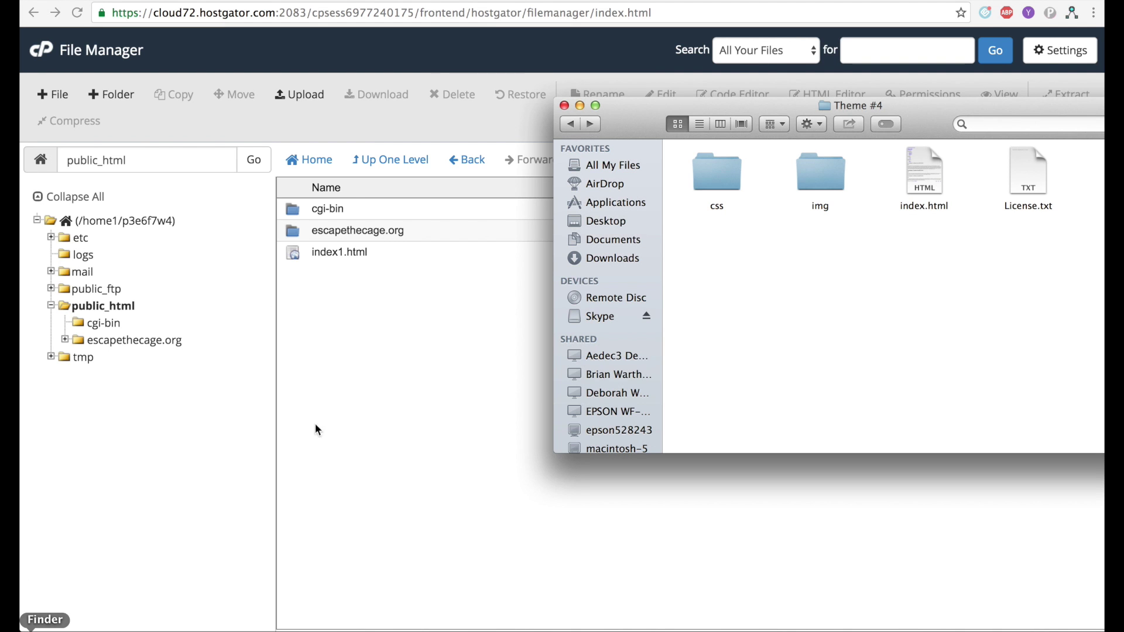
# Step: Upload the Theme #4 index.html into public_html by dragging it from Finder onto the upload area
pyautogui.click(289, 107)
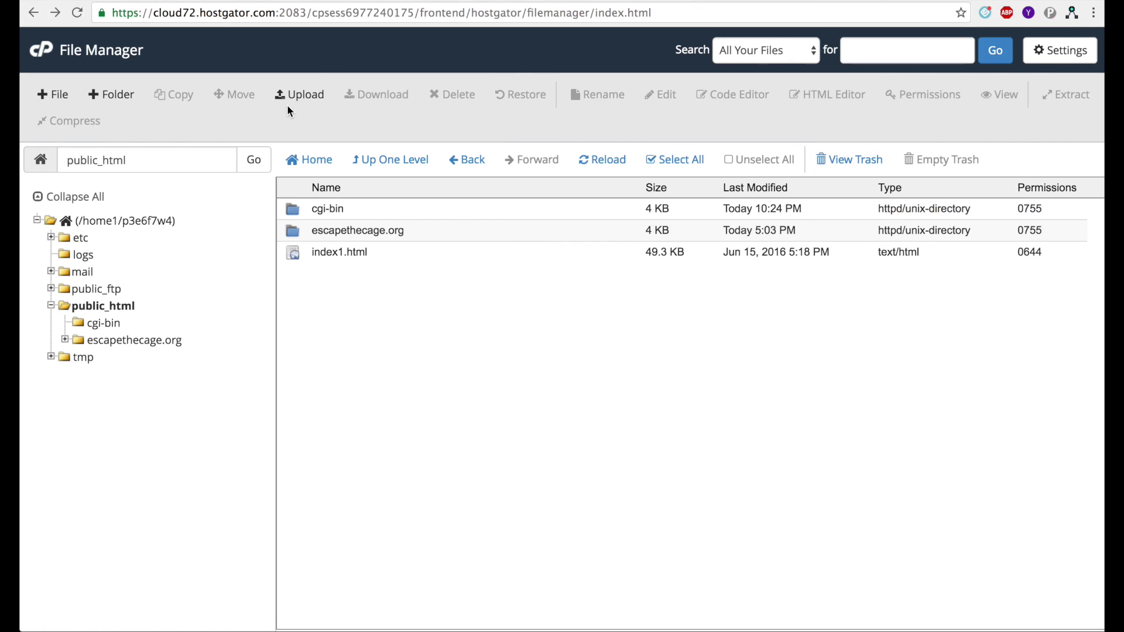
pyautogui.click(299, 95)
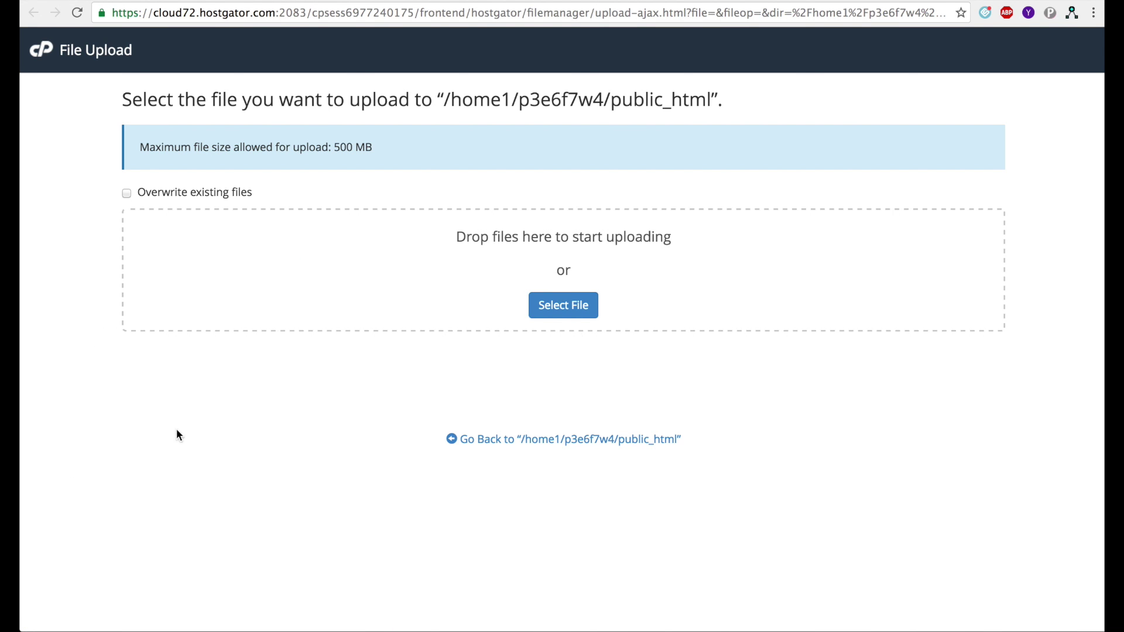
pyautogui.click(44, 626)
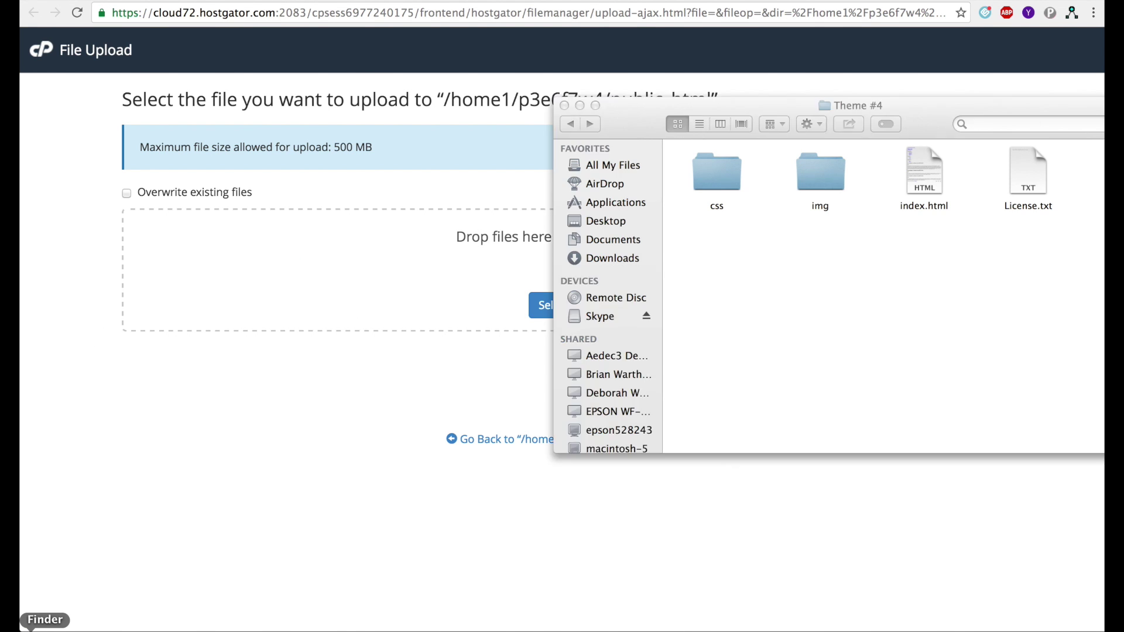
pyautogui.moveTo(924, 171); pyautogui.dragTo(392, 287)
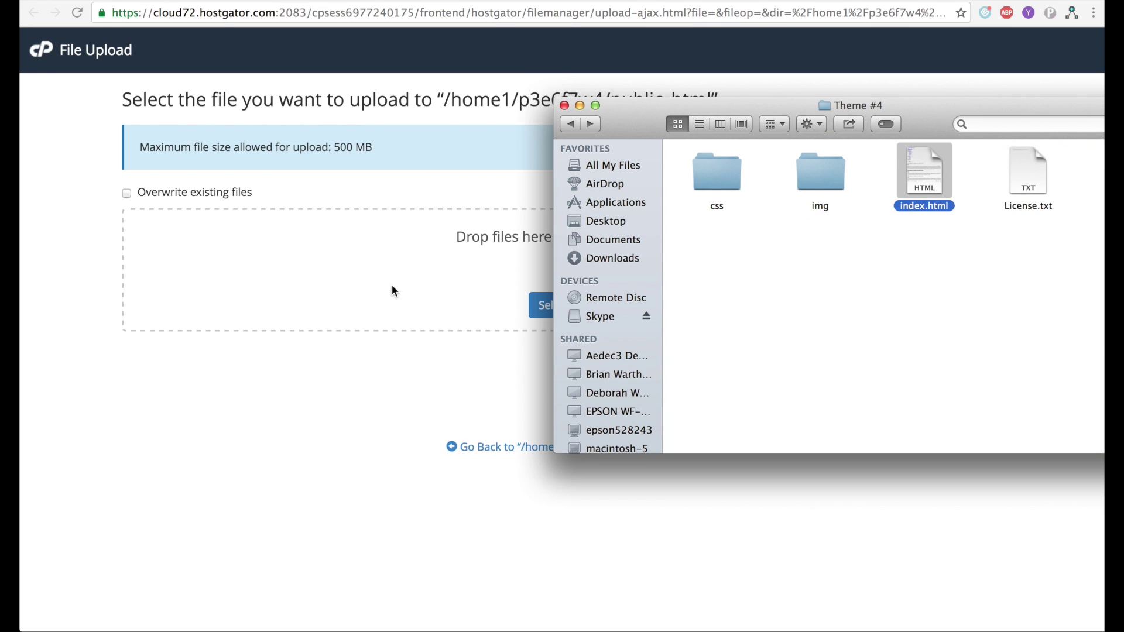
pyautogui.click(88, 336)
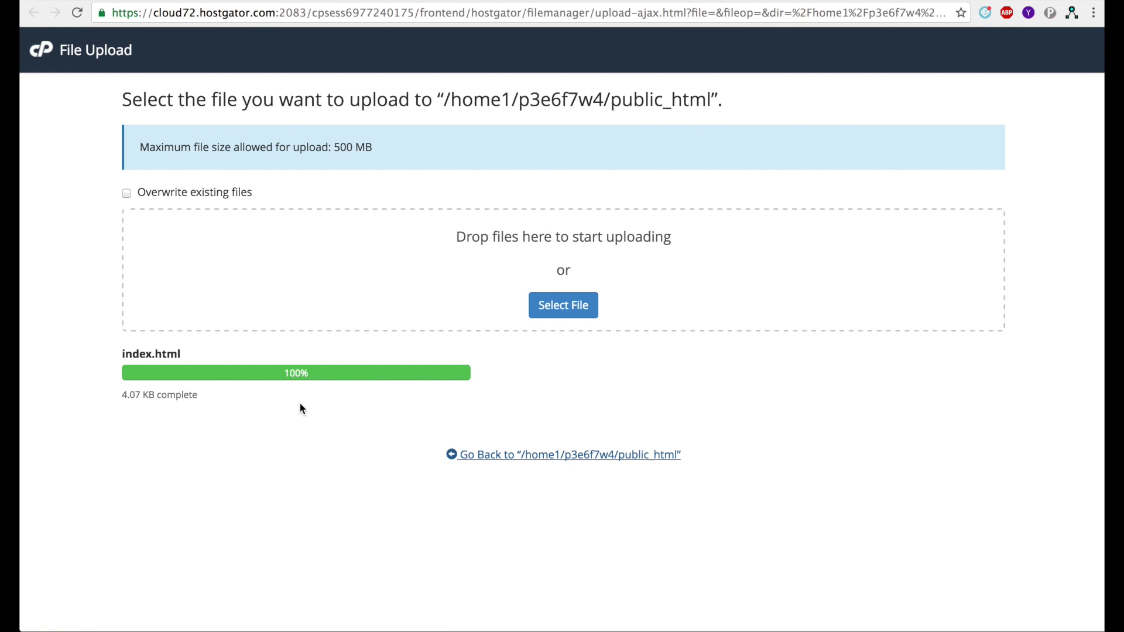
# Step: Reload topcashgenerators.net and scroll through the Theme #4 homepage down to the footer and back
pyautogui.click(493, 457)
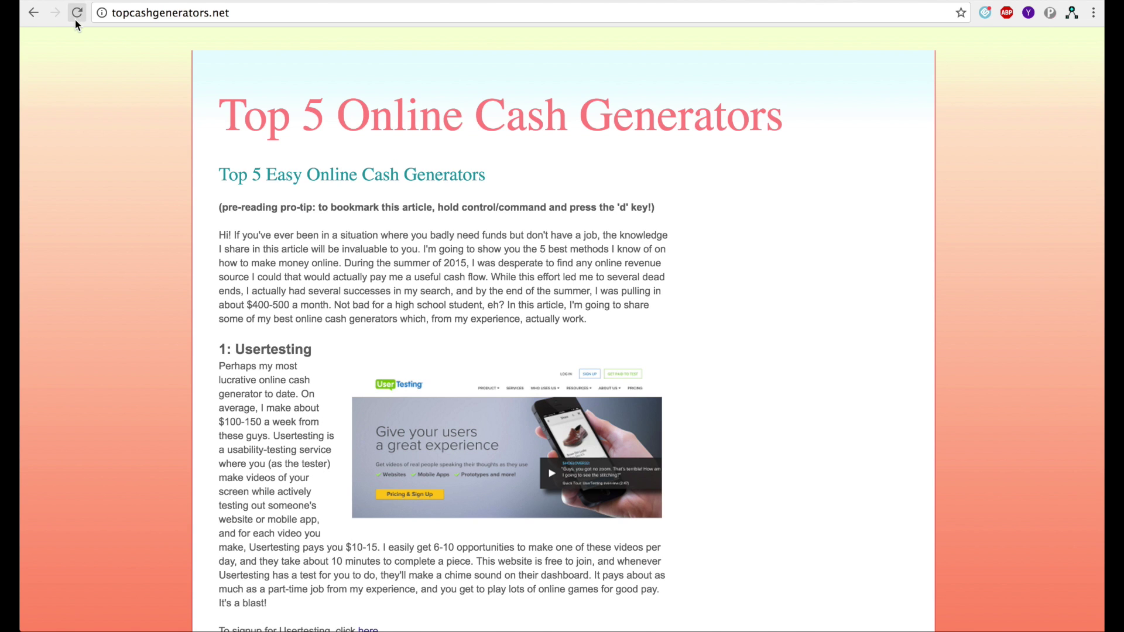
pyautogui.click(77, 12)
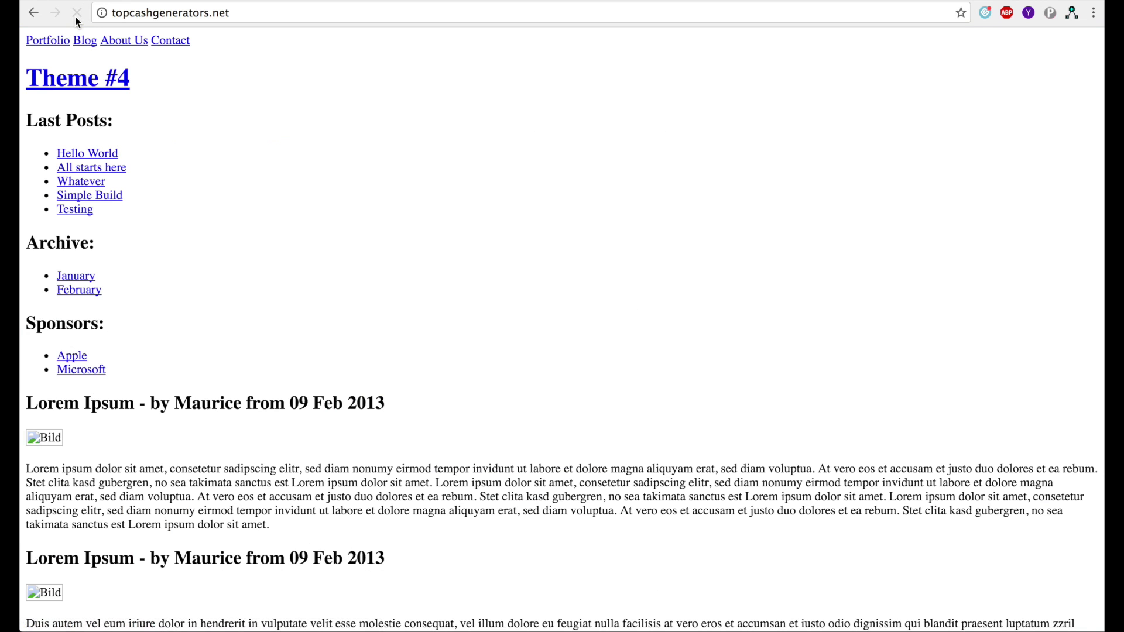
pyautogui.scroll(-5, 540, 219)
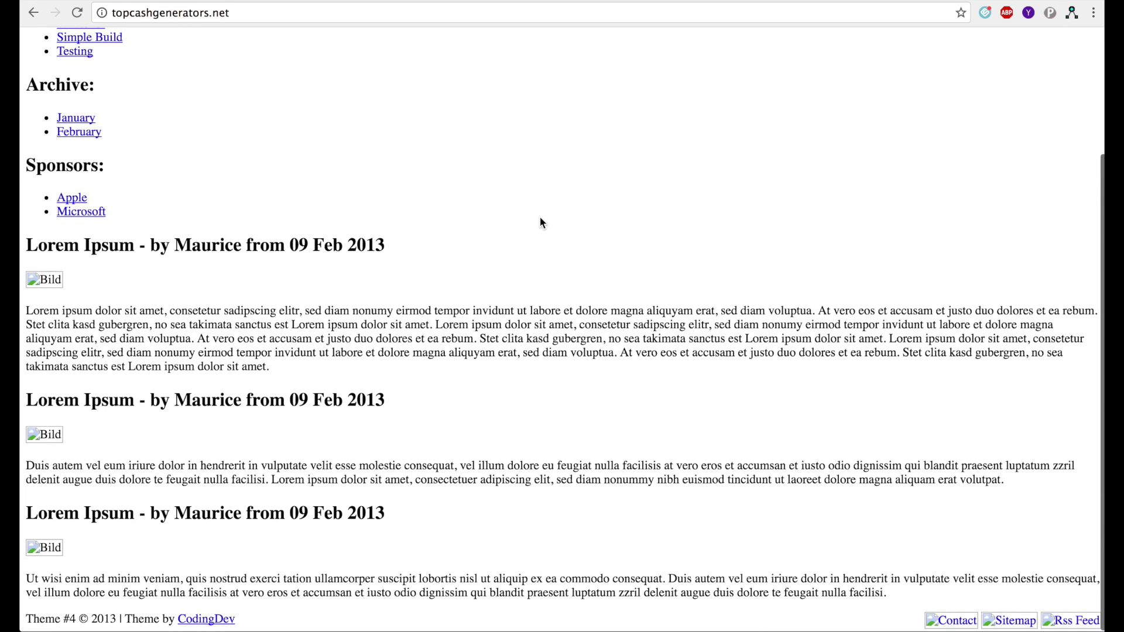
pyautogui.scroll(5, 540, 221)
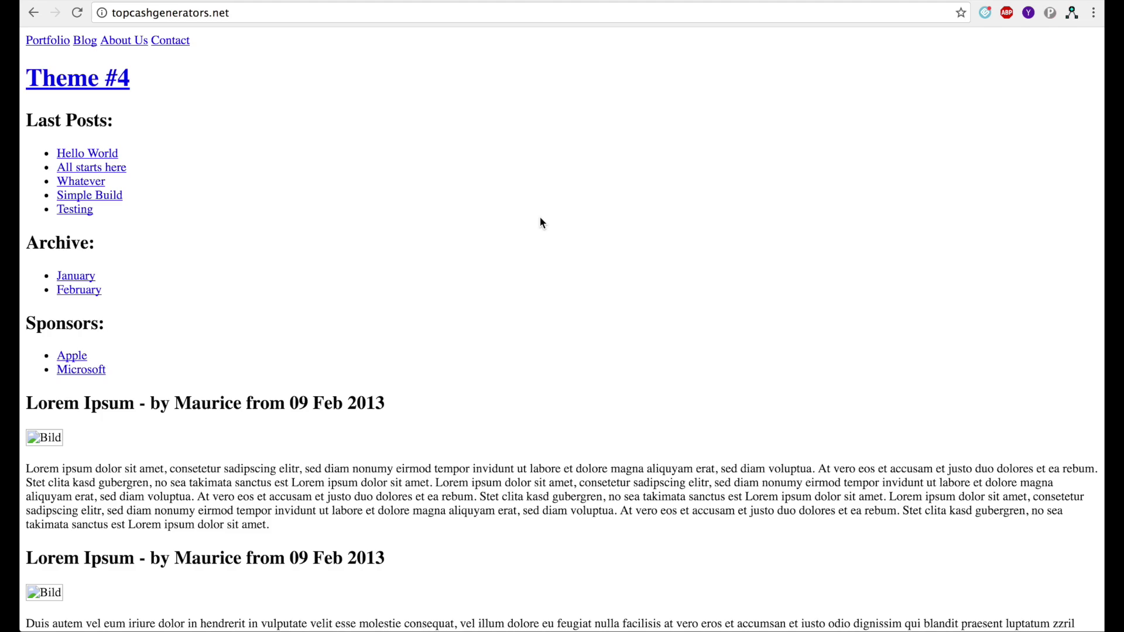
pyautogui.scroll(-3, 540, 218)
pyautogui.scroll(3, 540, 217)
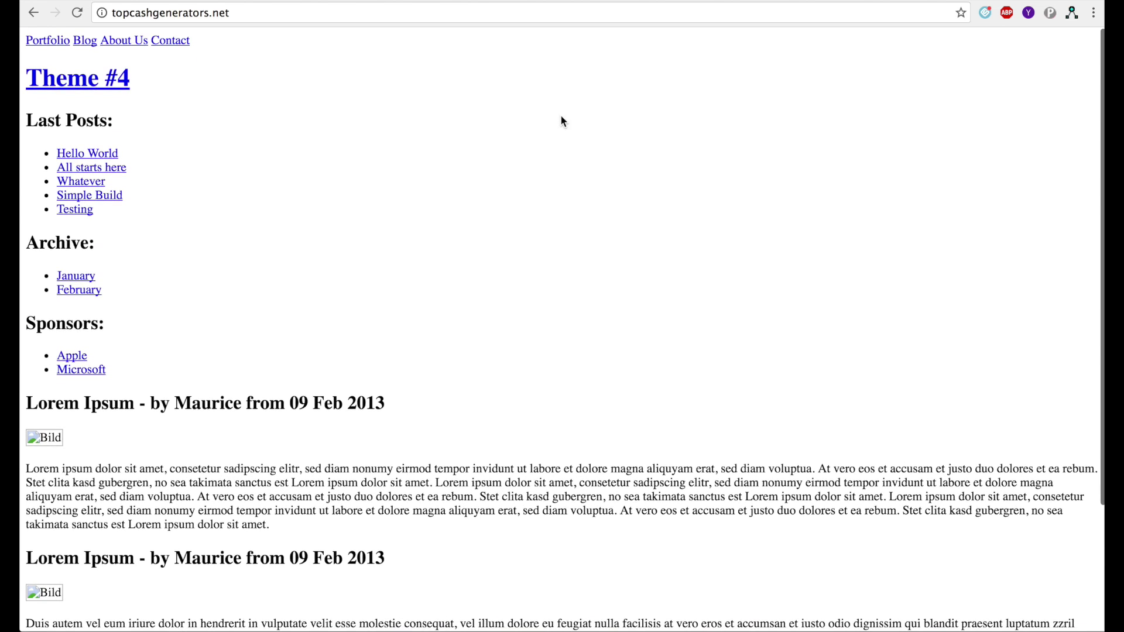
# Step: Rename the uploaded index.html in public_html to index2.html
pyautogui.click(549, 2)
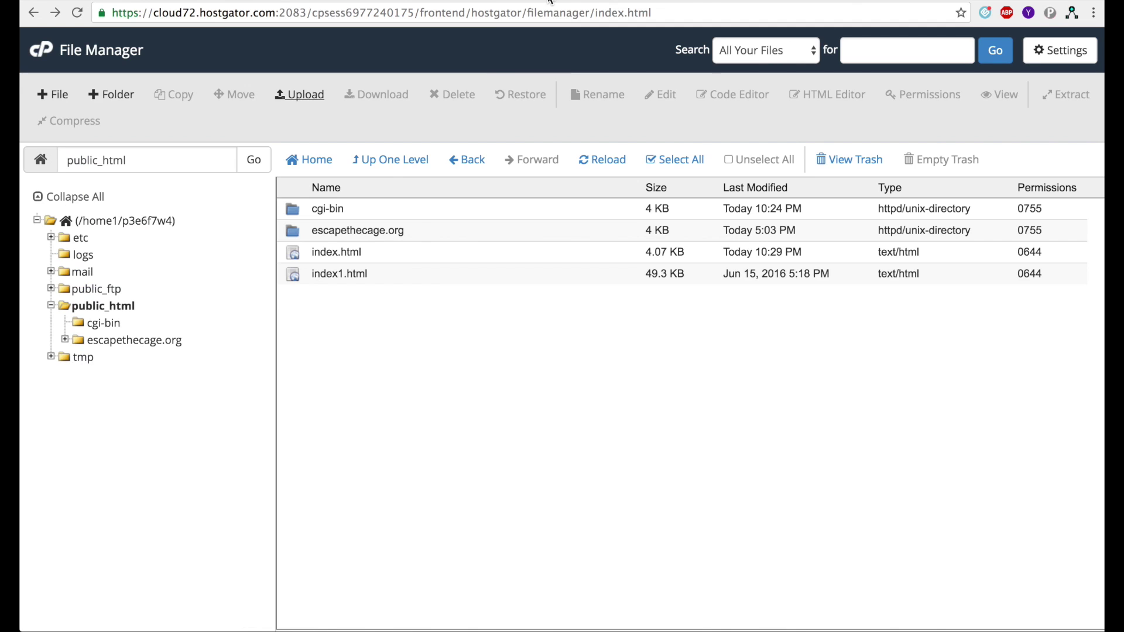
pyautogui.click(337, 252)
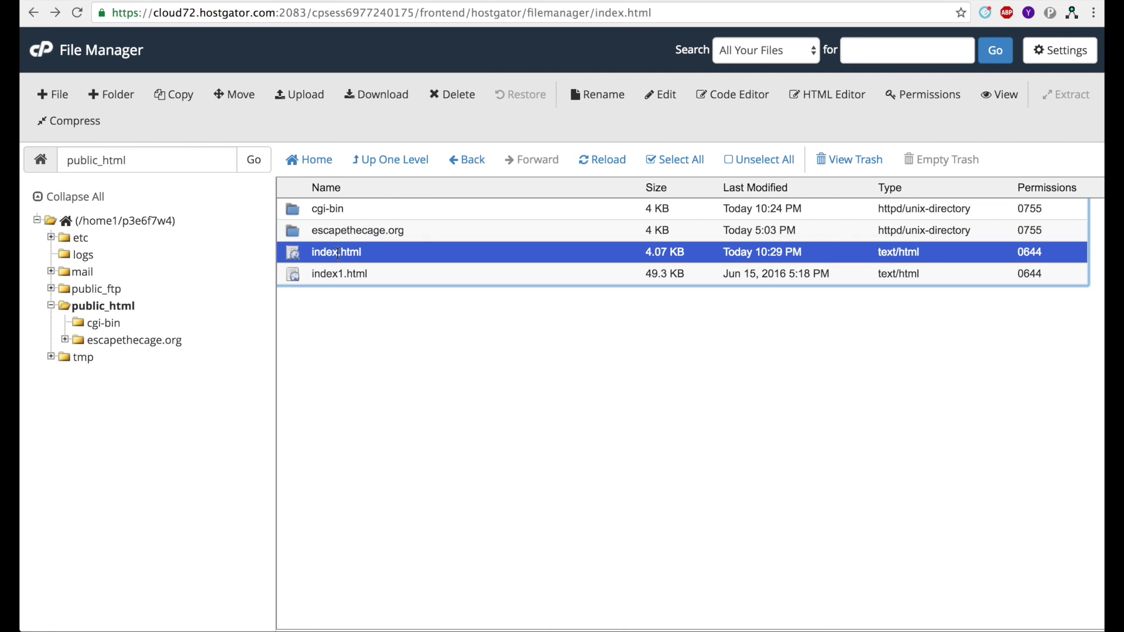
pyautogui.click(338, 253)
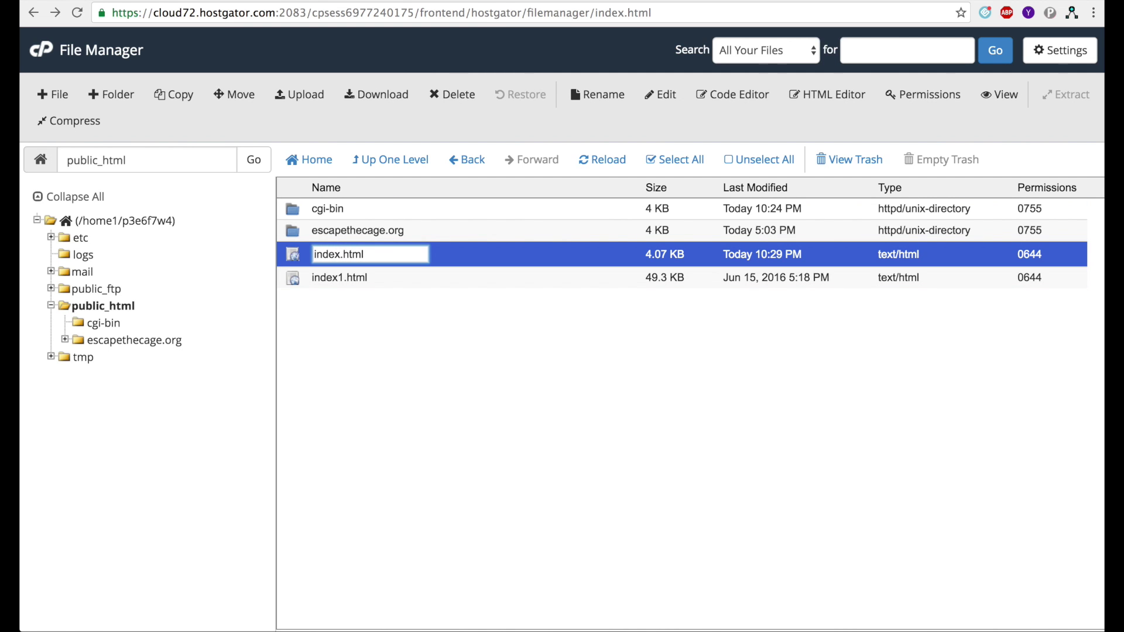
pyautogui.write('2')
pyautogui.press('Return')
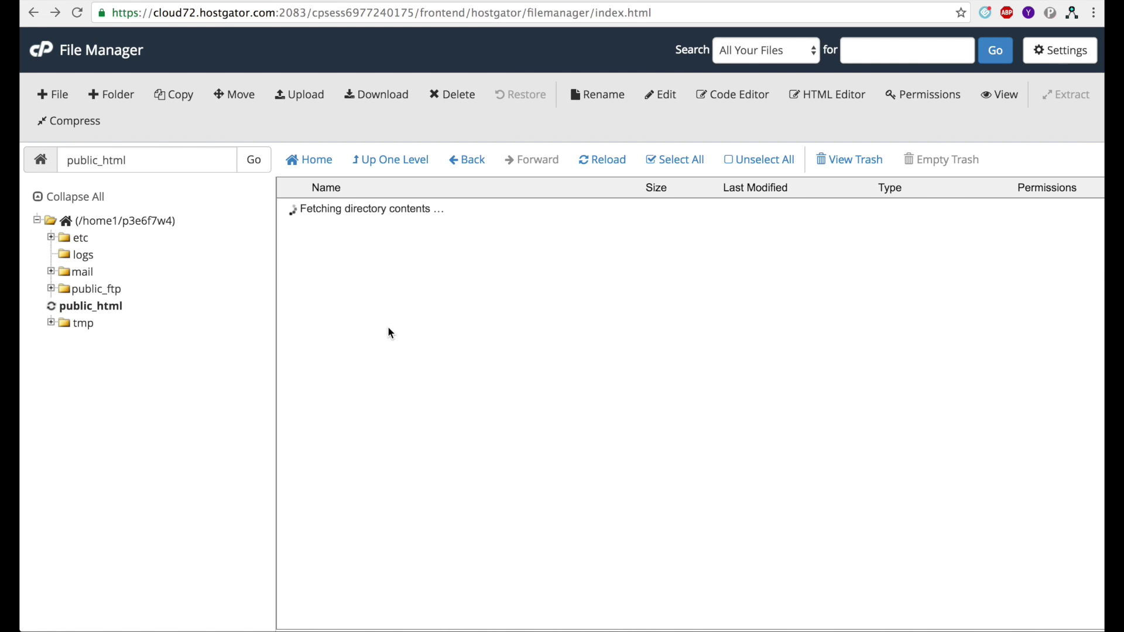
pyautogui.hotkey('ctrl', 'Tab')
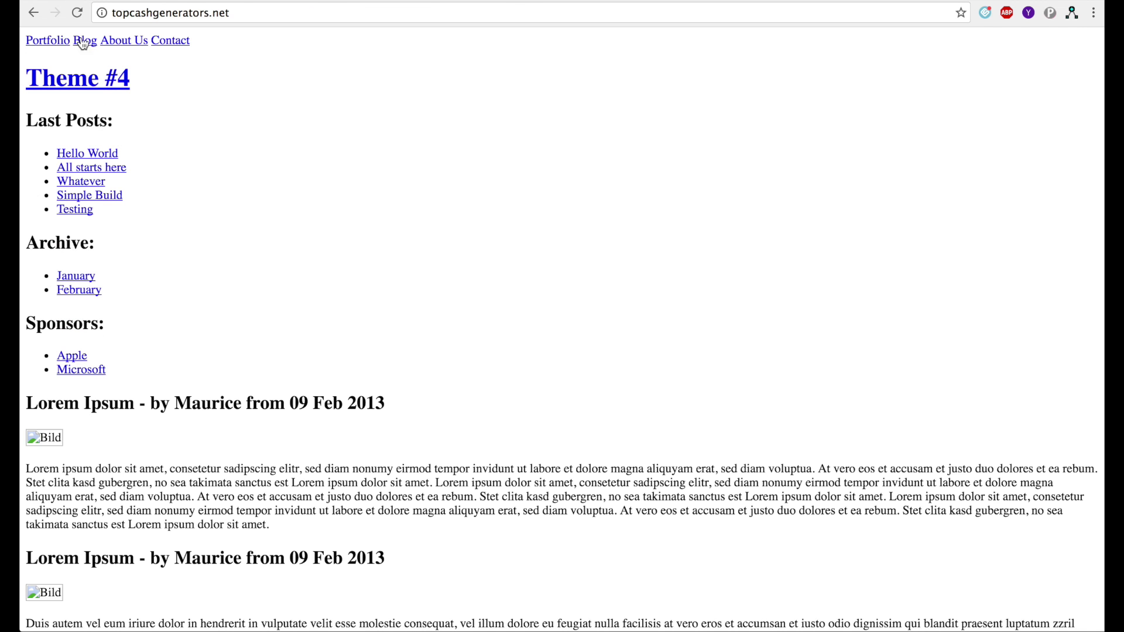
# Step: Reload topcashgenerators.net to see the Apache 'Index of /' listing, checking File Manager between
pyautogui.click(77, 13)
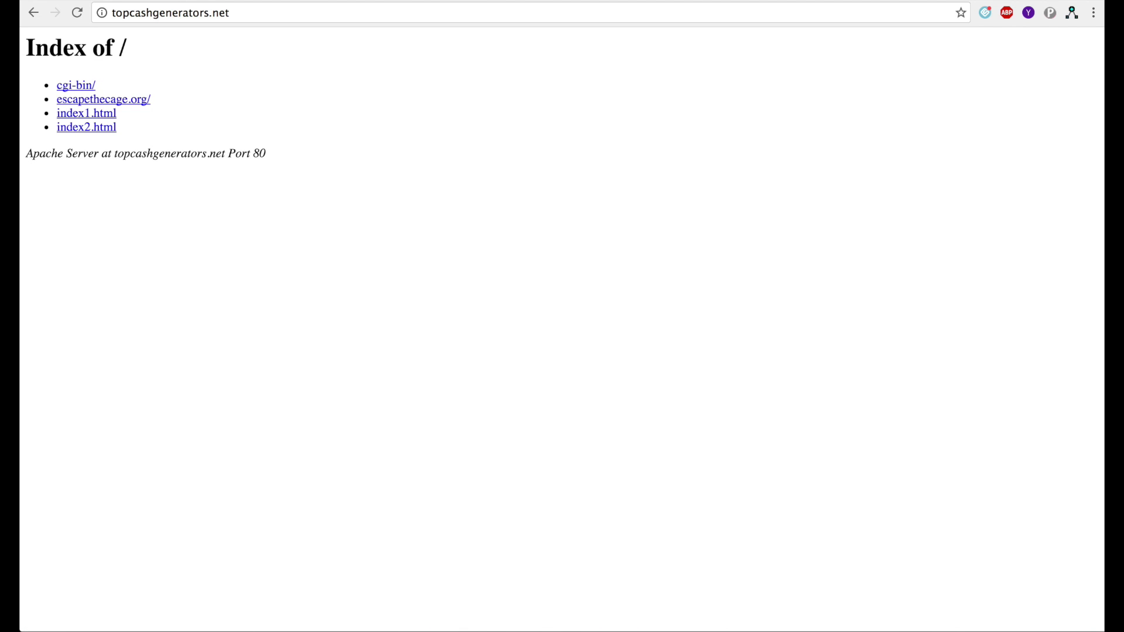
pyautogui.hotkey('ctrl', 'shift', 'Tab')
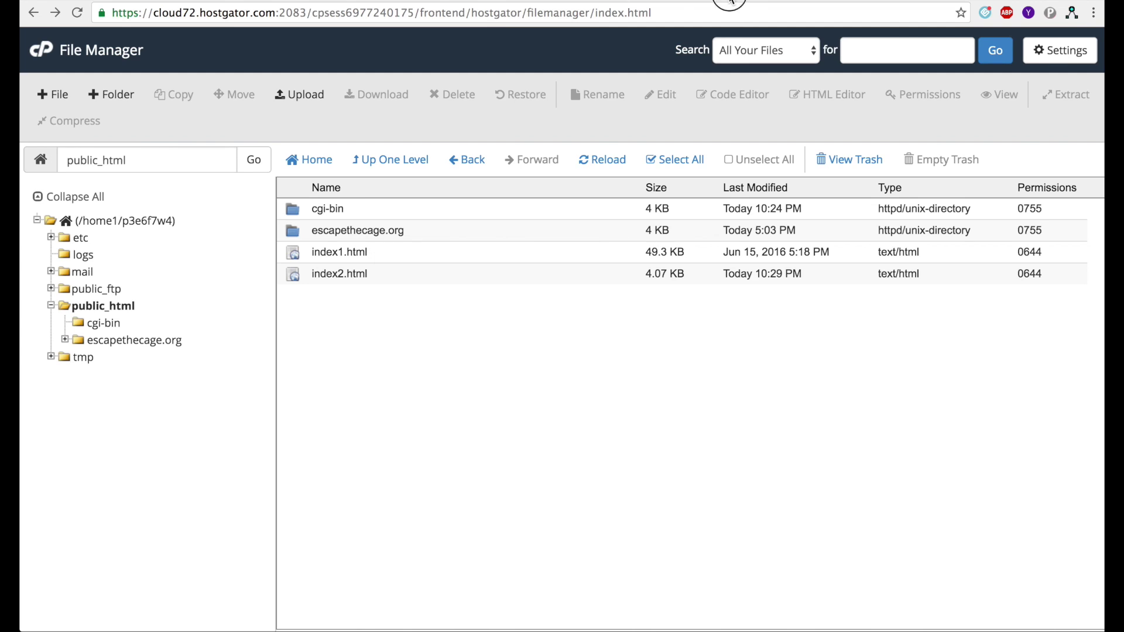
pyautogui.hotkey('ctrl', 'Tab')
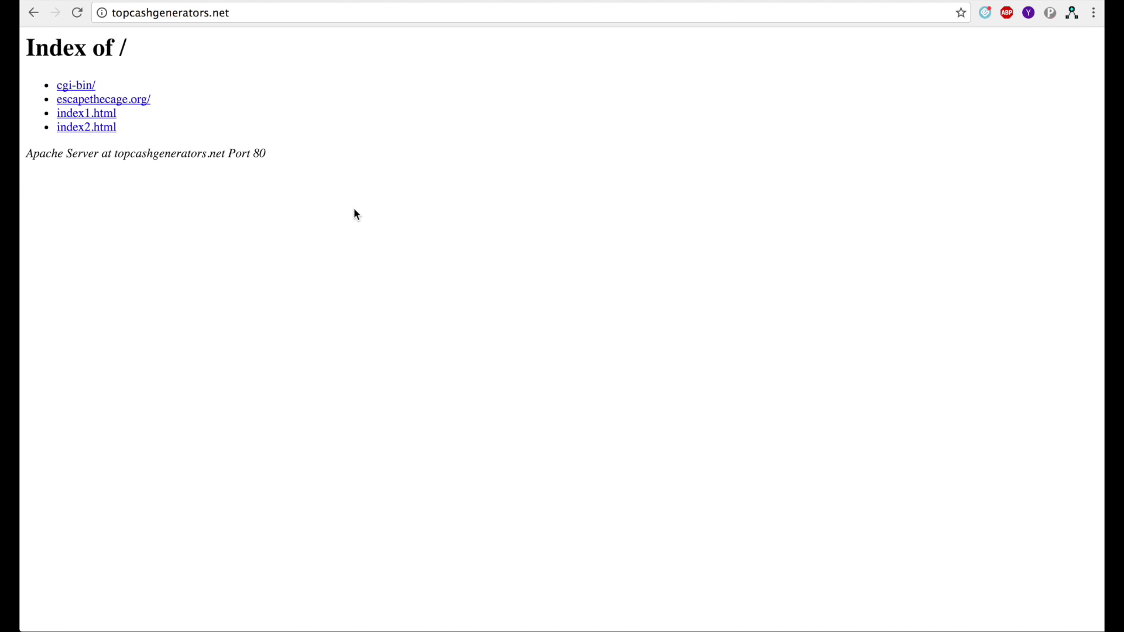
pyautogui.click(90, 131)
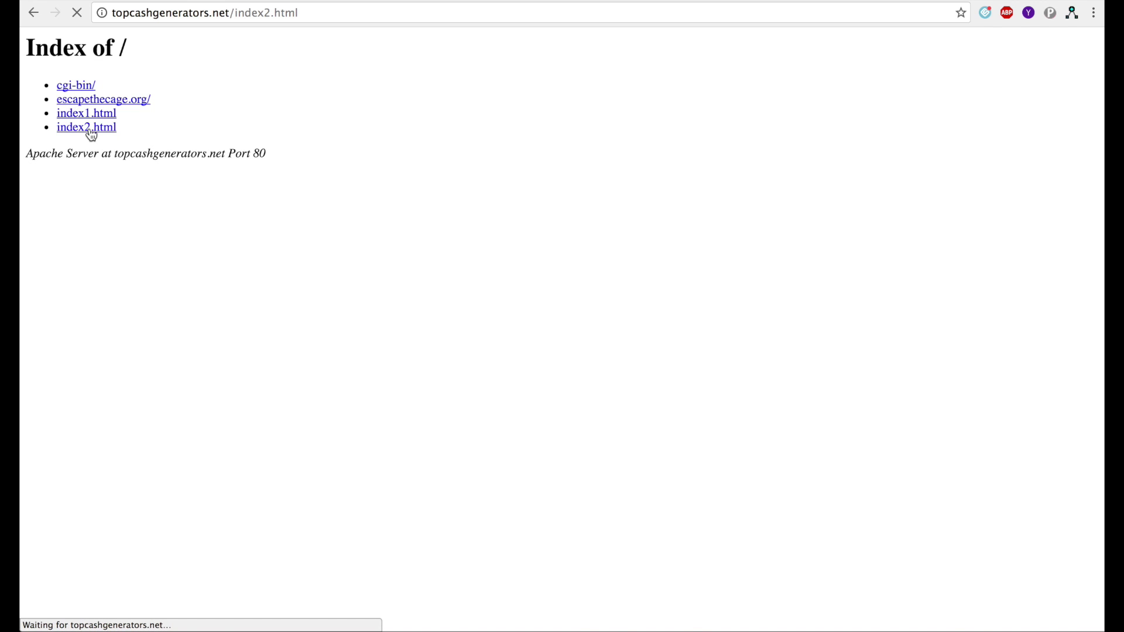
# Step: Open index1.html and index2.html from the listing in turn, finishing on index2.html's Theme #4 page
pyautogui.click(33, 13)
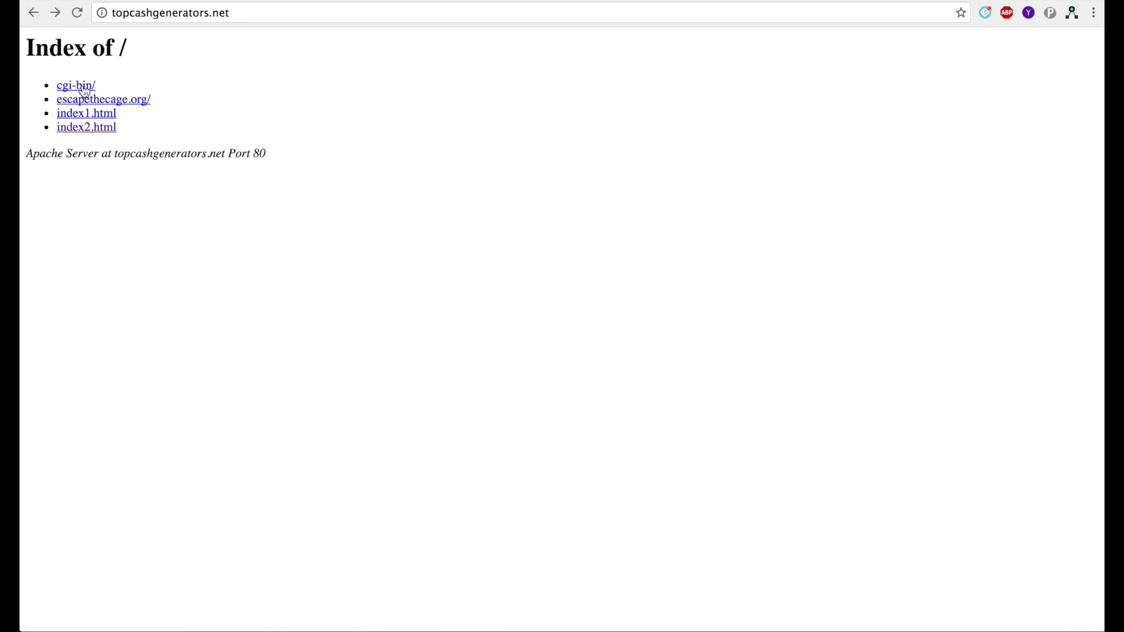
pyautogui.click(87, 115)
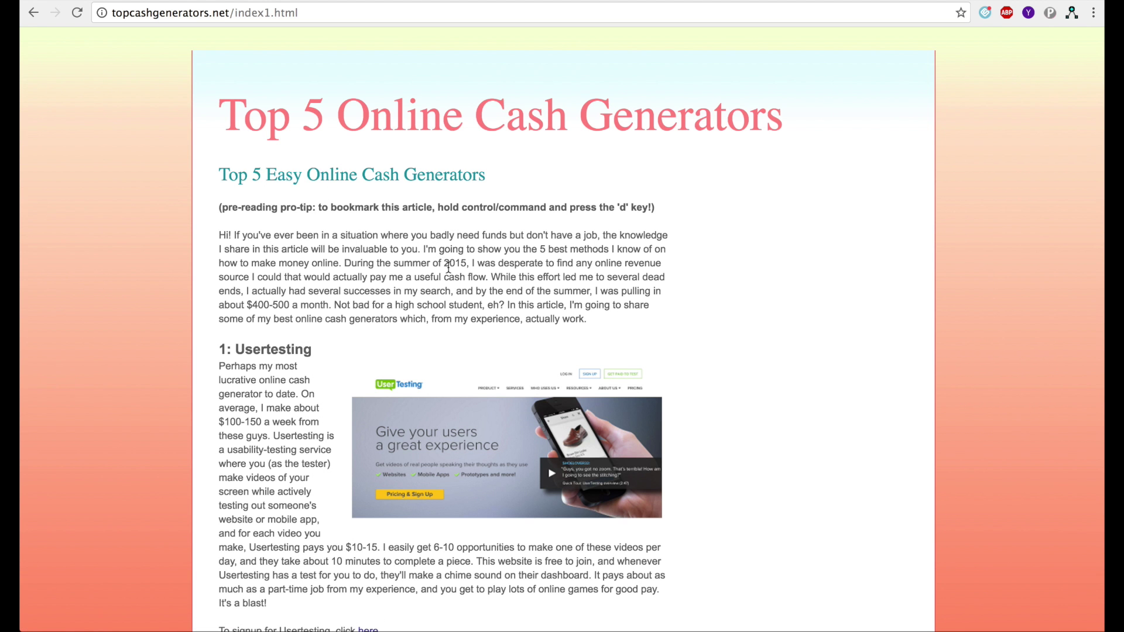
pyautogui.click(33, 12)
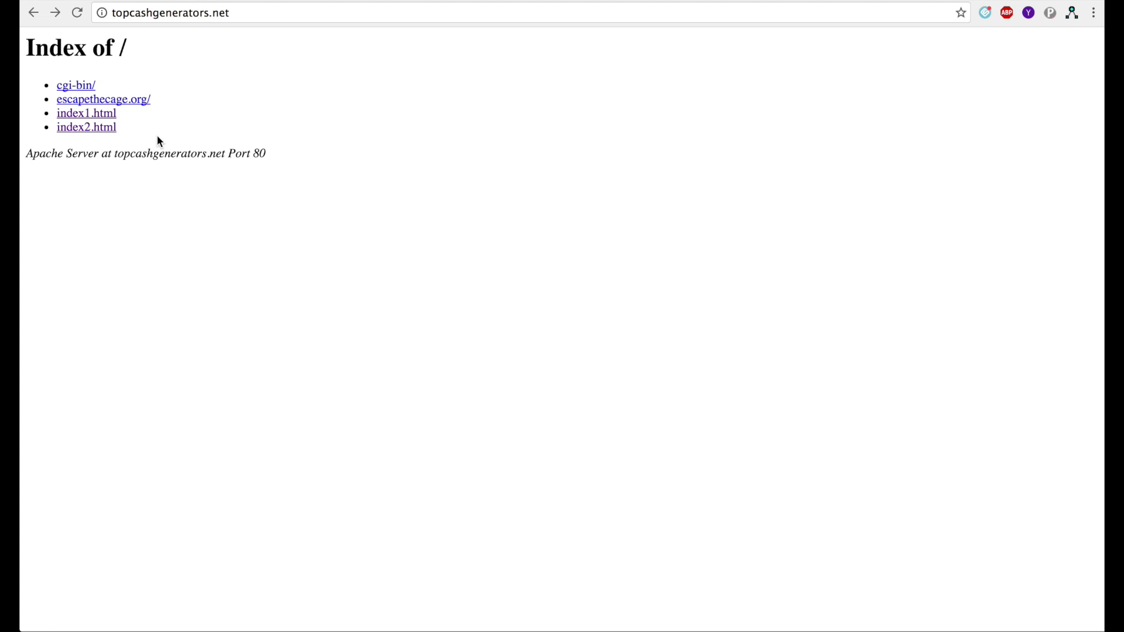
pyautogui.click(93, 128)
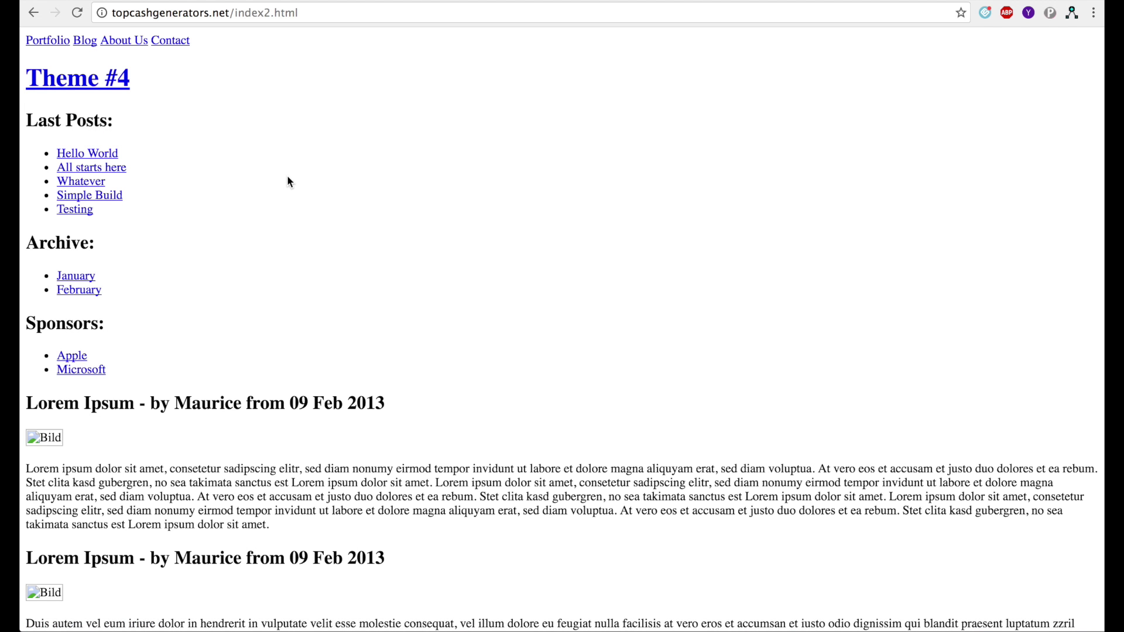
pyautogui.click(34, 19)
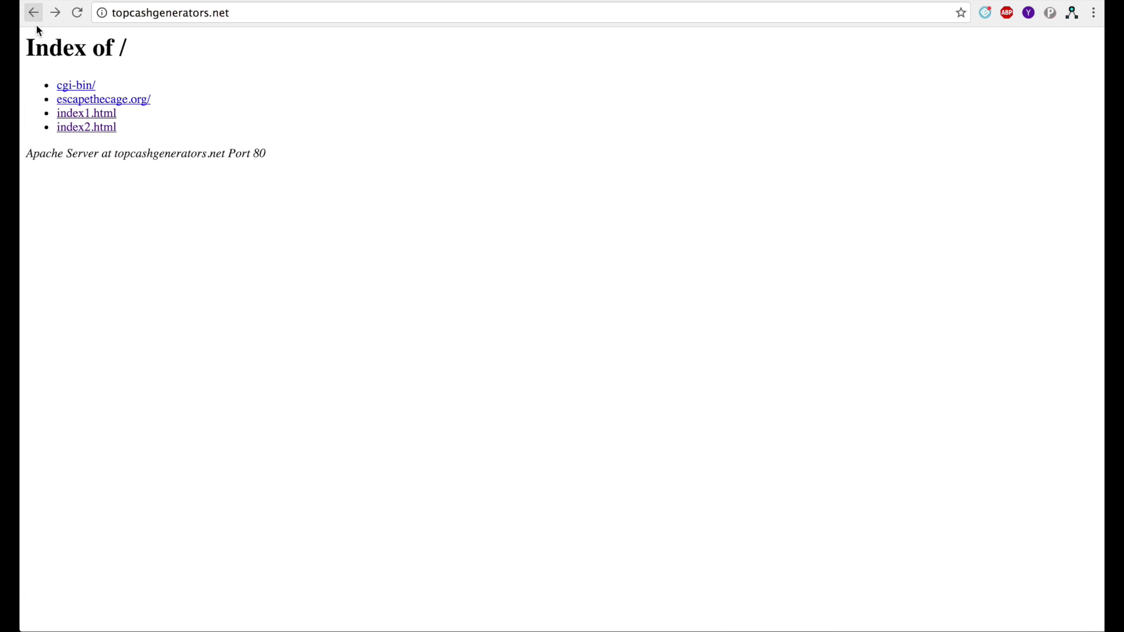
pyautogui.click(99, 117)
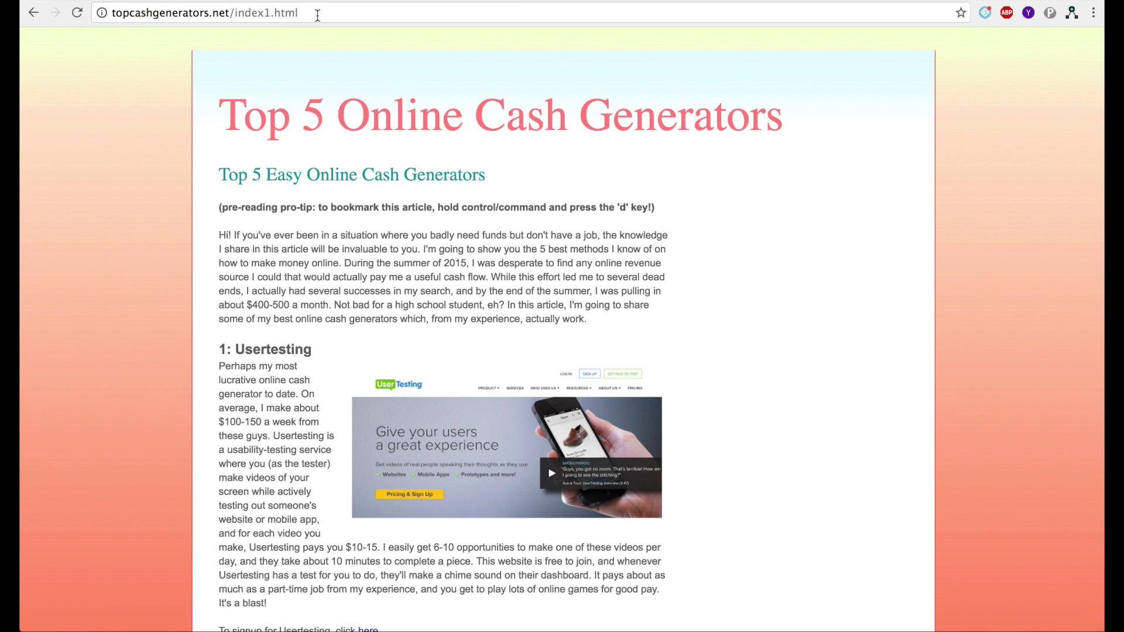
pyautogui.click(34, 13)
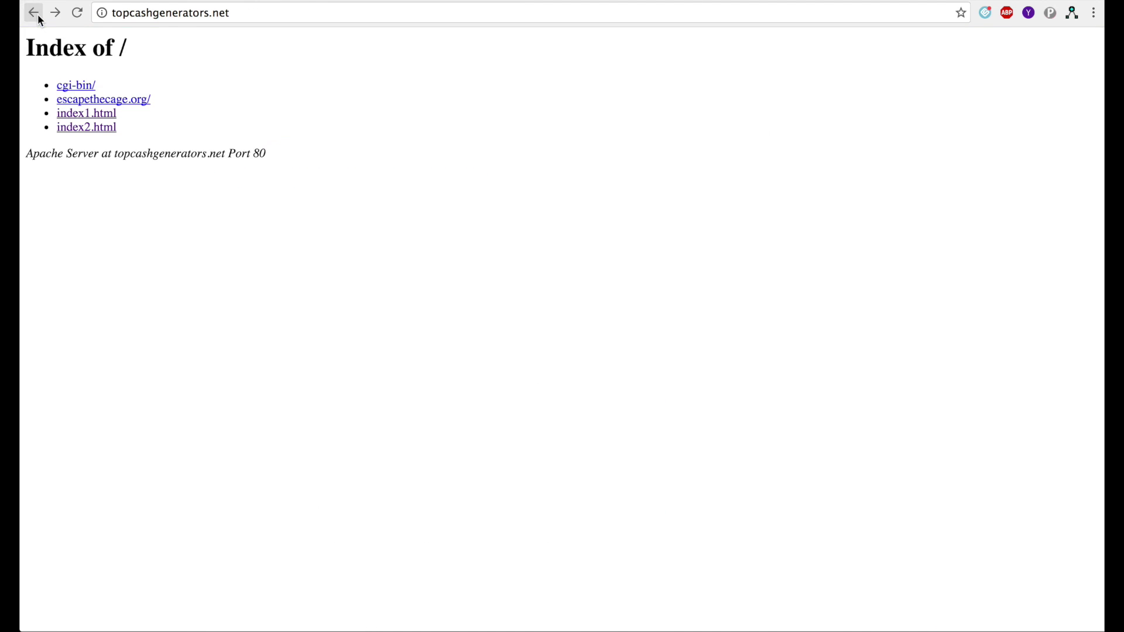
pyautogui.click(90, 136)
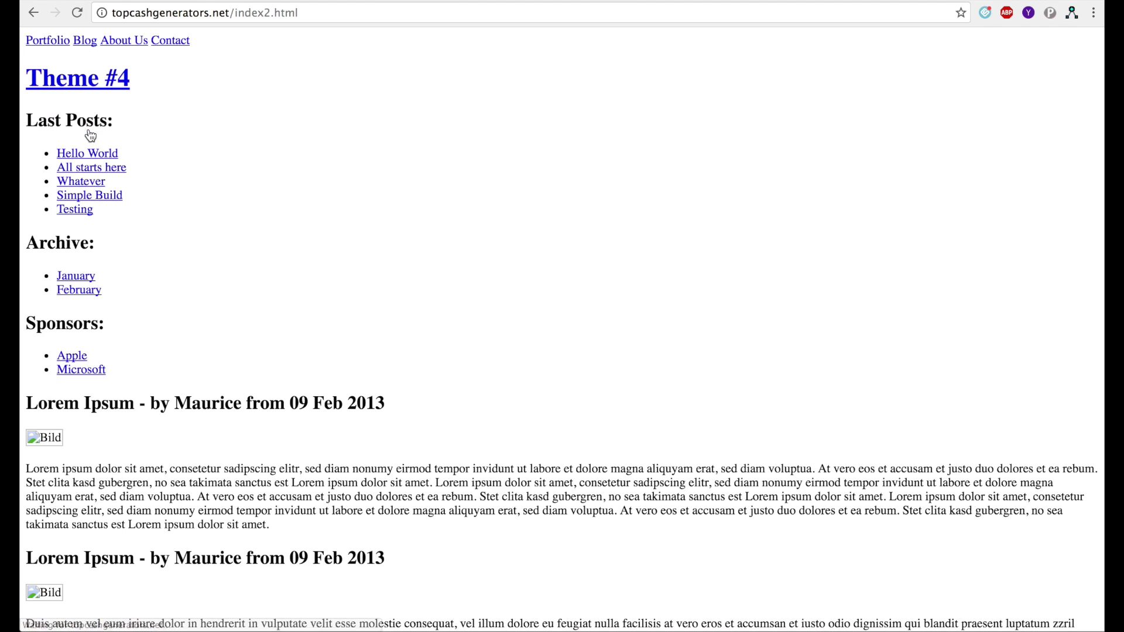
pyautogui.scroll(-1, 286, 317)
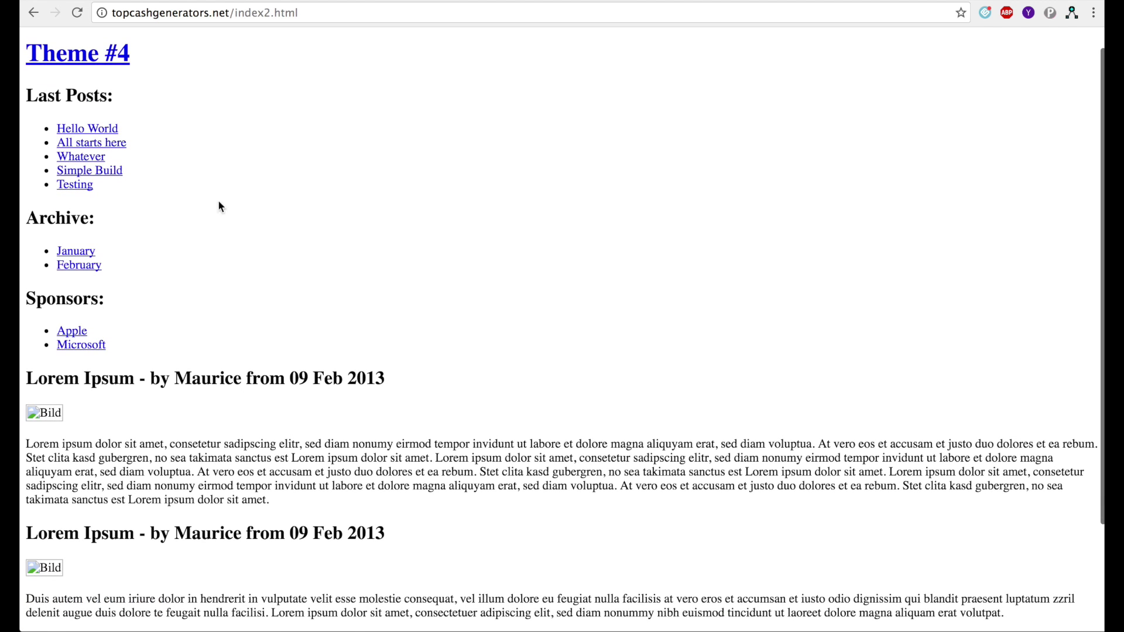